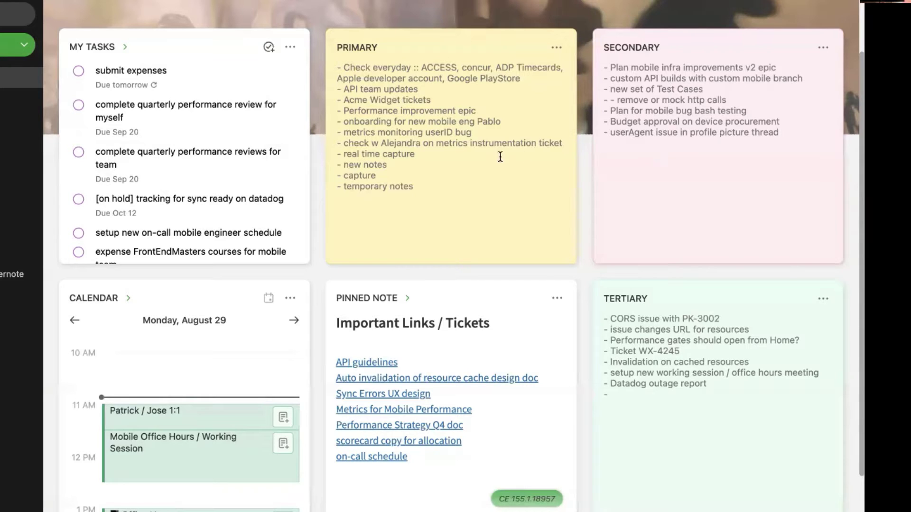
# - Append "what an amazing idea" to the "temporary notes" line of the Primary scratch pad and view the scratch pad's available actions
pyautogui.click(465, 186)
pyautogui.write('what an amazing idera')
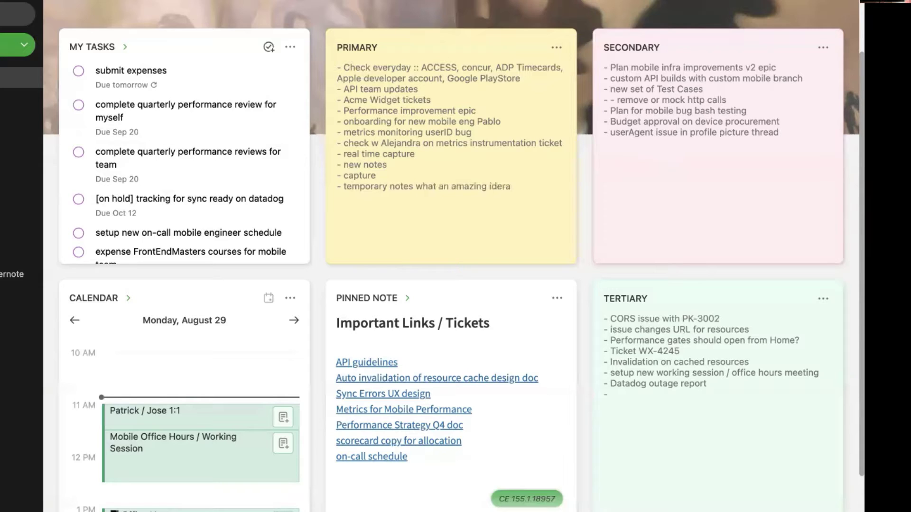
pyautogui.hotkey('alt', 'shift', 'Left')
pyautogui.write('idea')
pyautogui.click(557, 50)
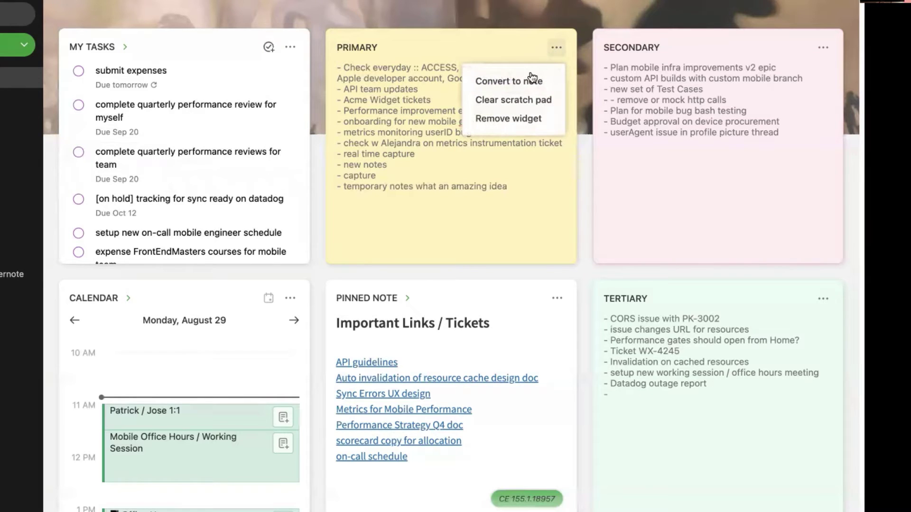
pyautogui.click(422, 95)
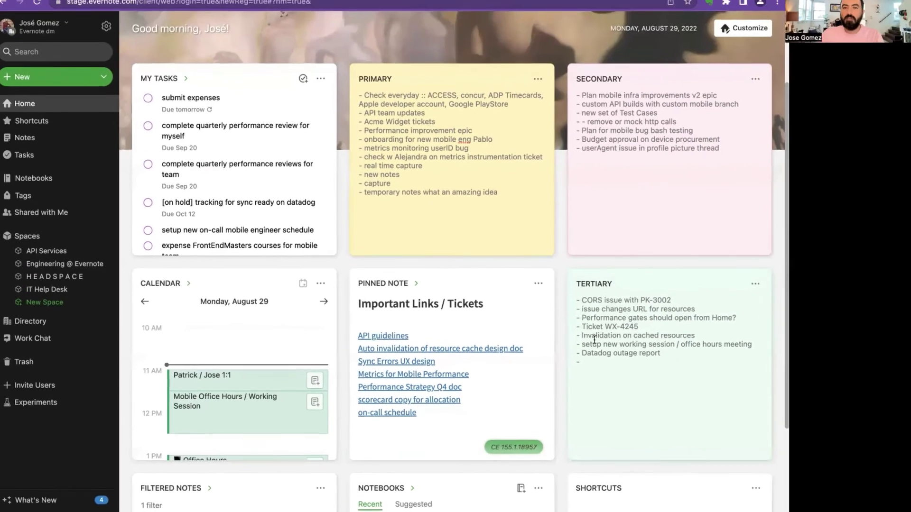
# - Open the customization mode of the Home page with its list of available widgets
pyautogui.moveTo(623, 107)
pyautogui.mouseDown()
pyautogui.moveTo(648, 86)
pyautogui.moveTo(689, 93)
pyautogui.mouseUp()
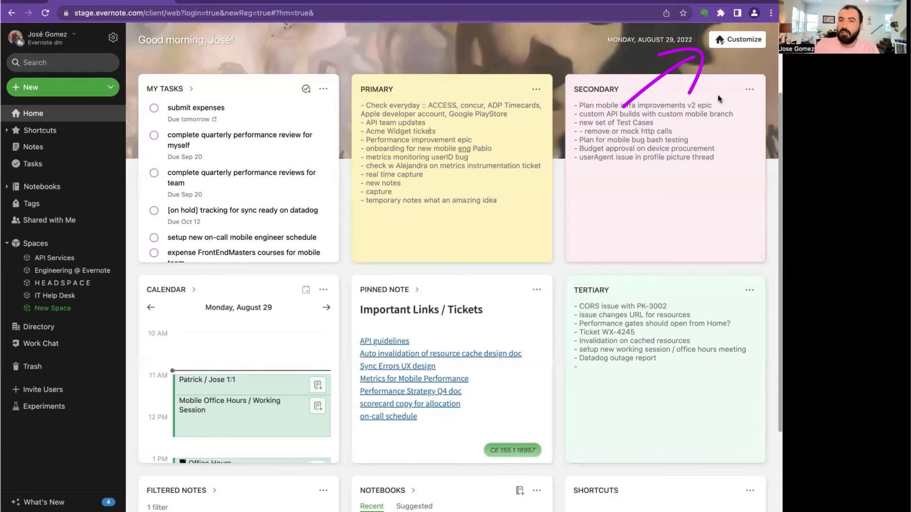
pyautogui.click(736, 43)
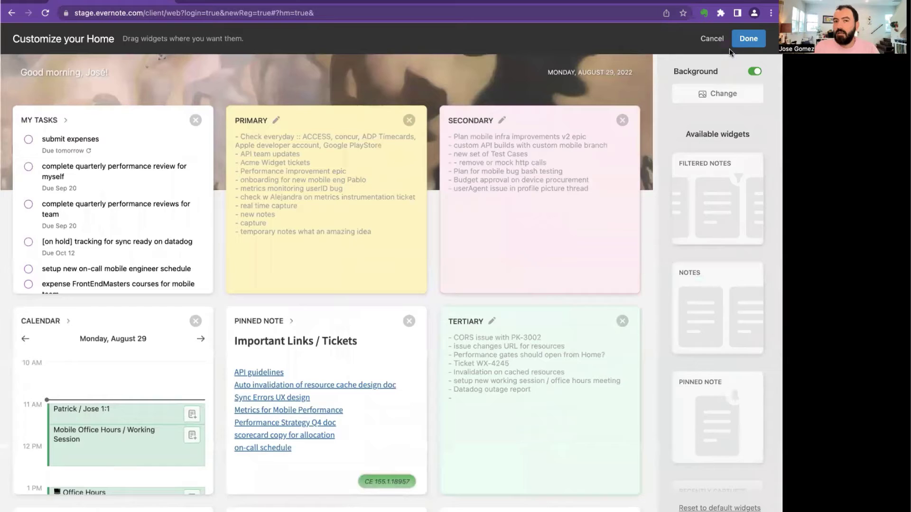
pyautogui.moveTo(642, 114); pyautogui.dragTo(643, 510)
pyautogui.moveTo(637, 127); pyautogui.dragTo(801, 123)
pyautogui.moveTo(796, 110); pyautogui.dragTo(791, 503)
pyautogui.moveTo(639, 500); pyautogui.dragTo(796, 487)
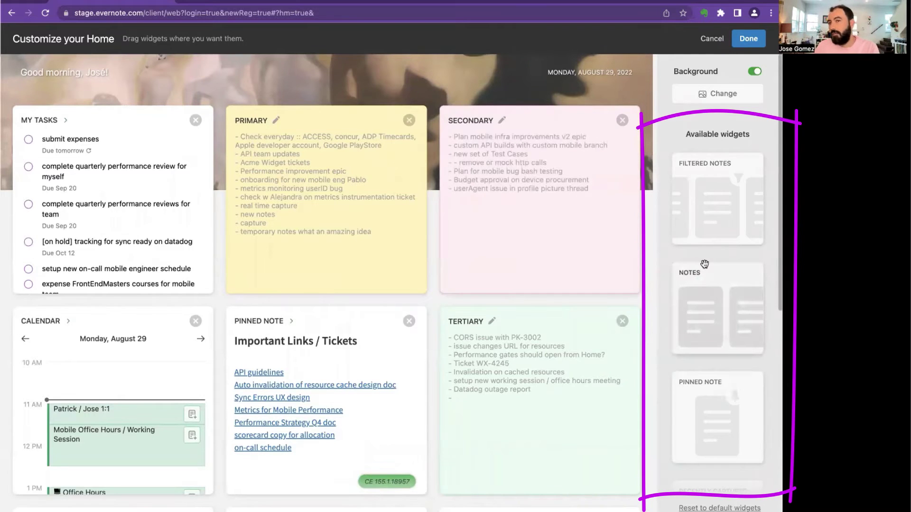
pyautogui.moveTo(540, 149)
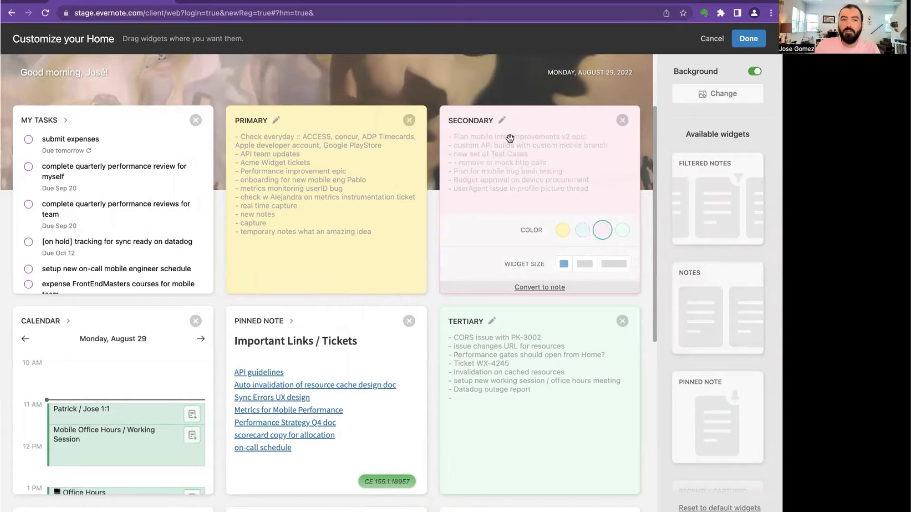
# - Remove the My Tasks widget from Home and add it back as the first widget
pyautogui.click(195, 121)
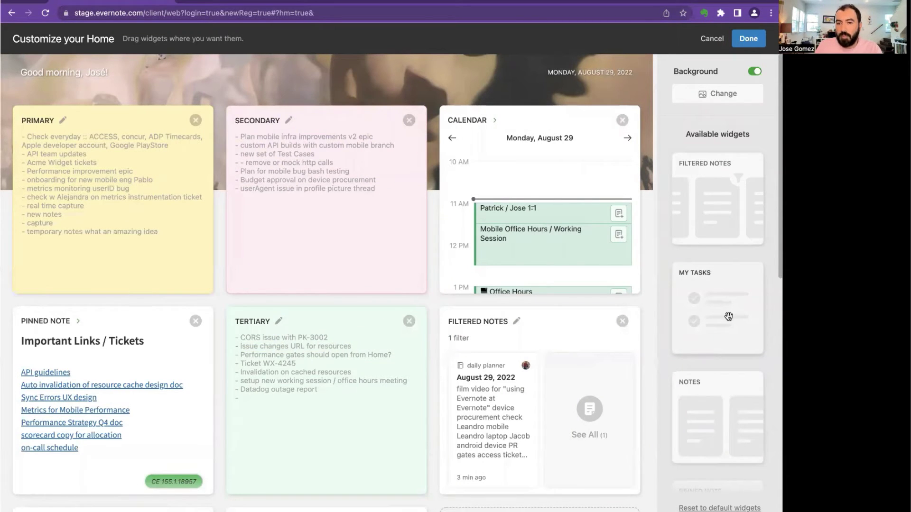
pyautogui.moveTo(729, 320); pyautogui.dragTo(79, 191)
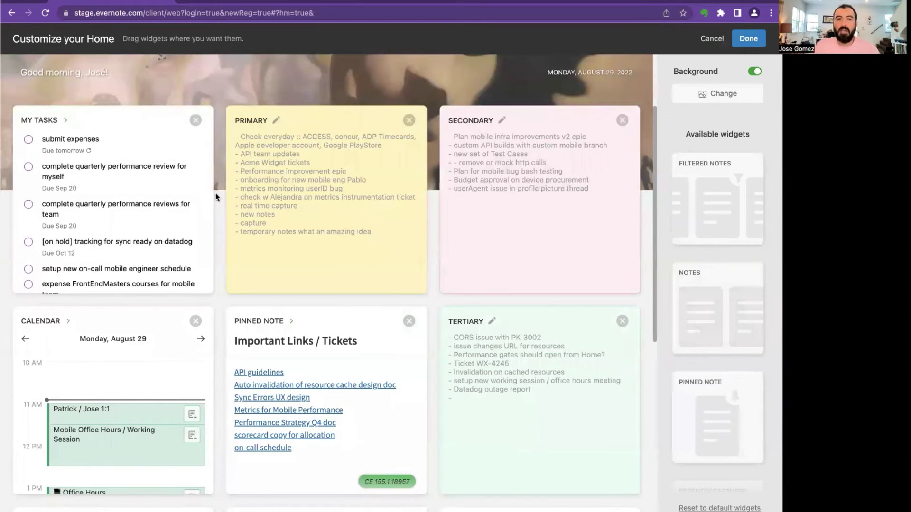
# - Examine the Scratch Pad entry among the available widgets and the color and size options of the Primary and Secondary scratch pads
pyautogui.moveTo(383, 195)
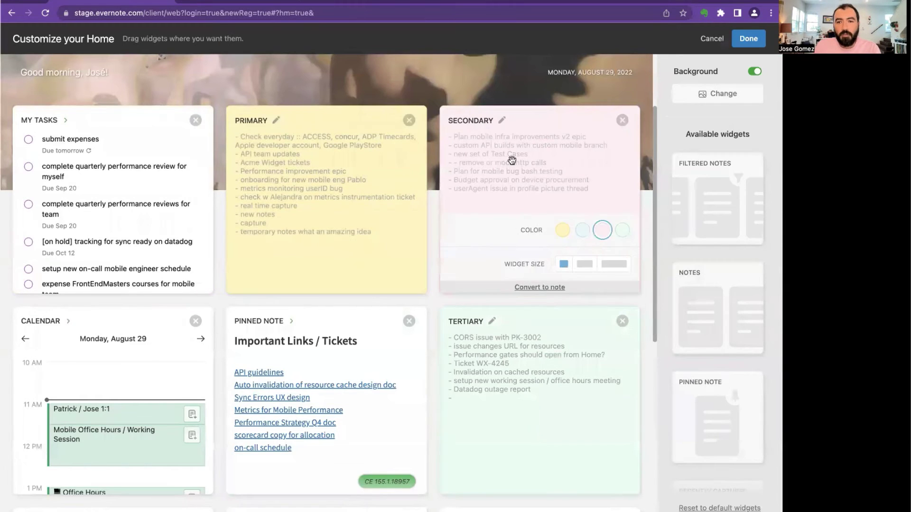
pyautogui.scroll(-6, 702, 314)
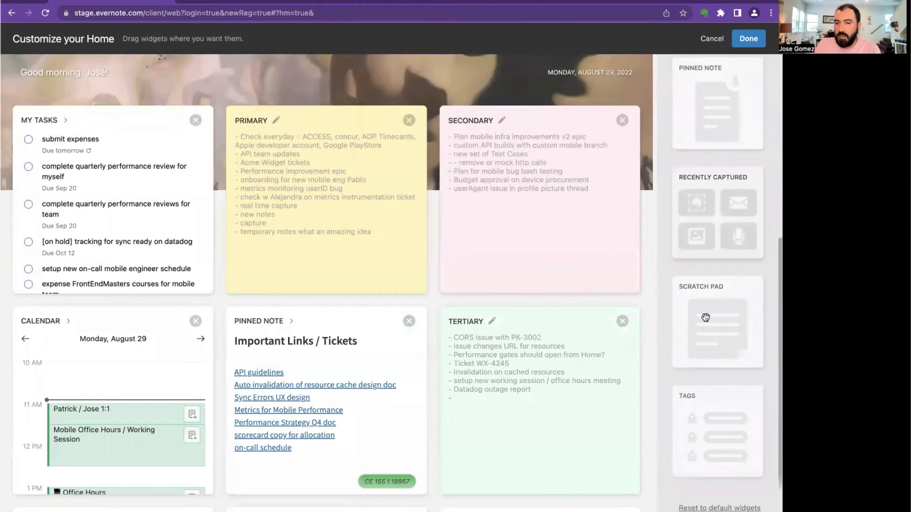
pyautogui.moveTo(712, 323); pyautogui.dragTo(717, 342)
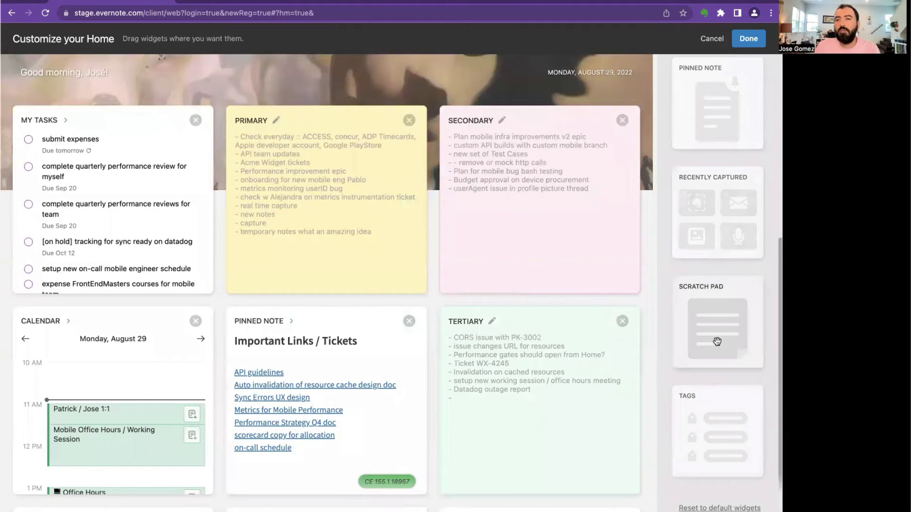
pyautogui.moveTo(524, 228)
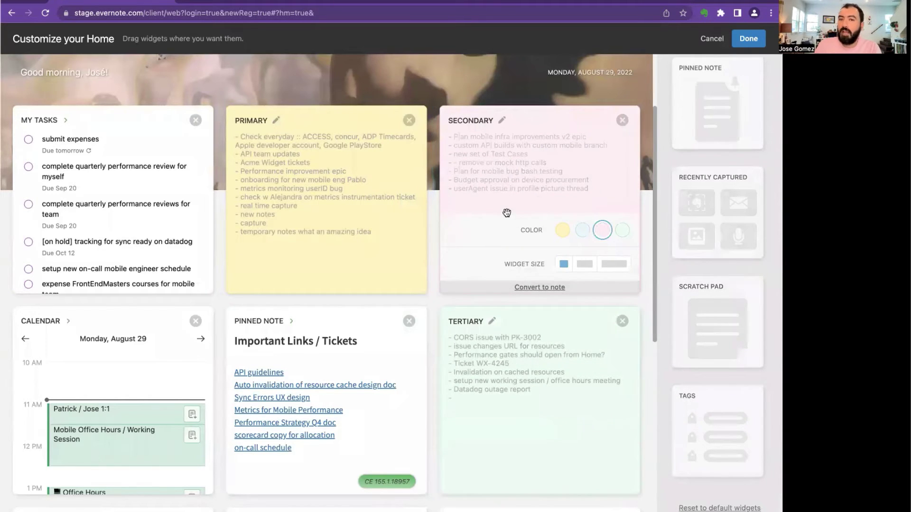
pyautogui.moveTo(364, 271)
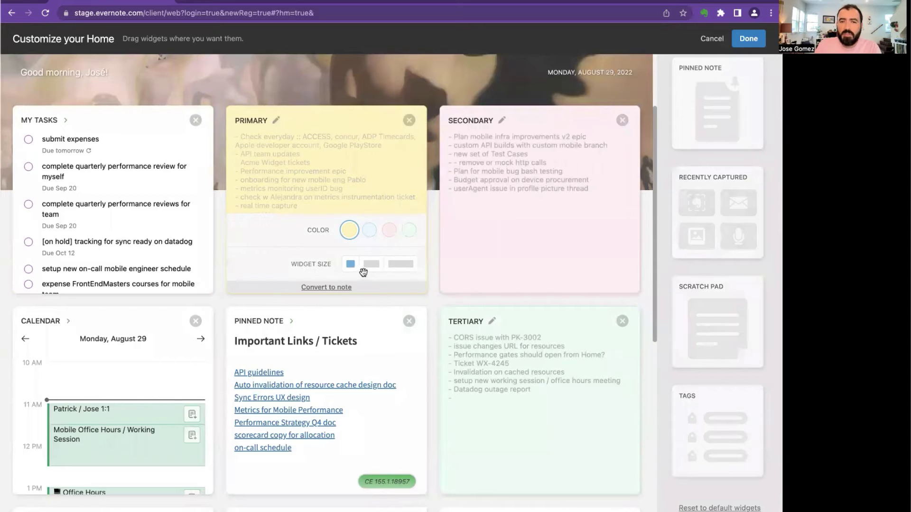
pyautogui.moveTo(484, 251)
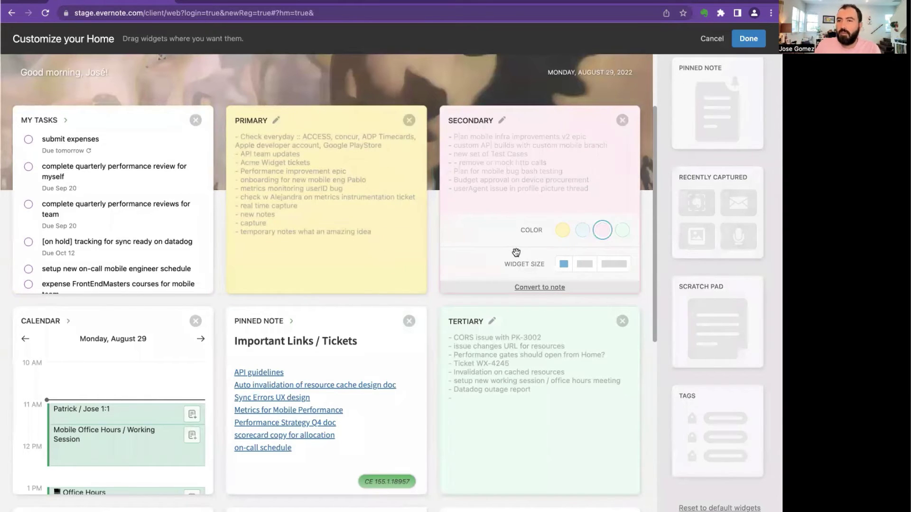
pyautogui.scroll(-1, 516, 252)
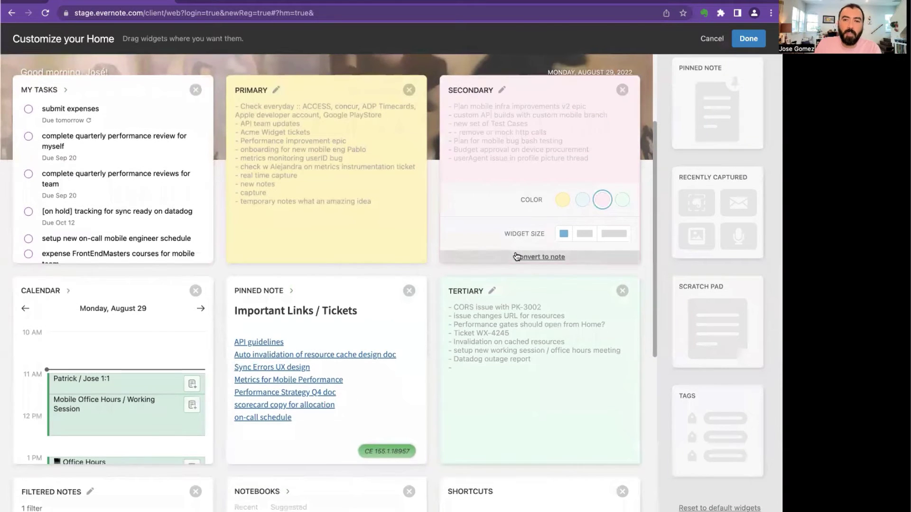
# - Remove the Pinned Note widget and add it back beside the Calendar, pinning the "Important Links / Tickets" note from the HEADSPACE space
pyautogui.moveTo(101, 372)
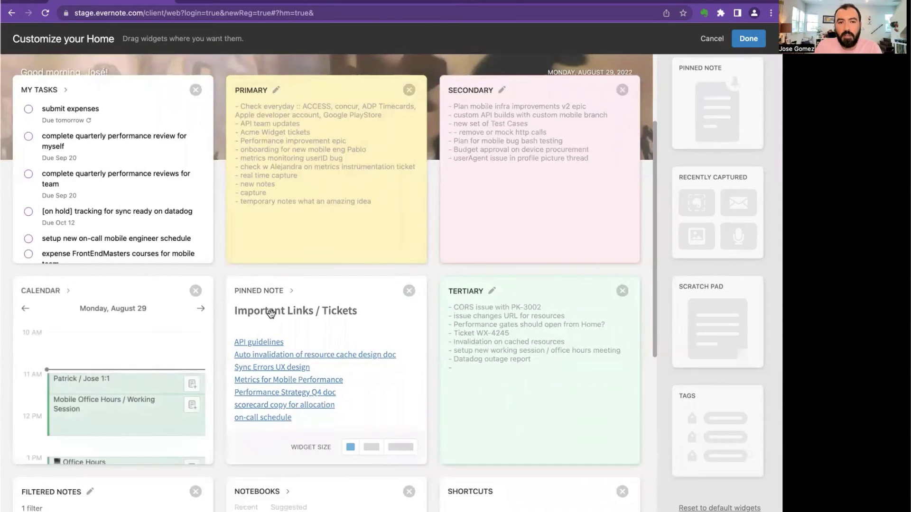
pyautogui.click(408, 291)
pyautogui.scroll(3, 714, 213)
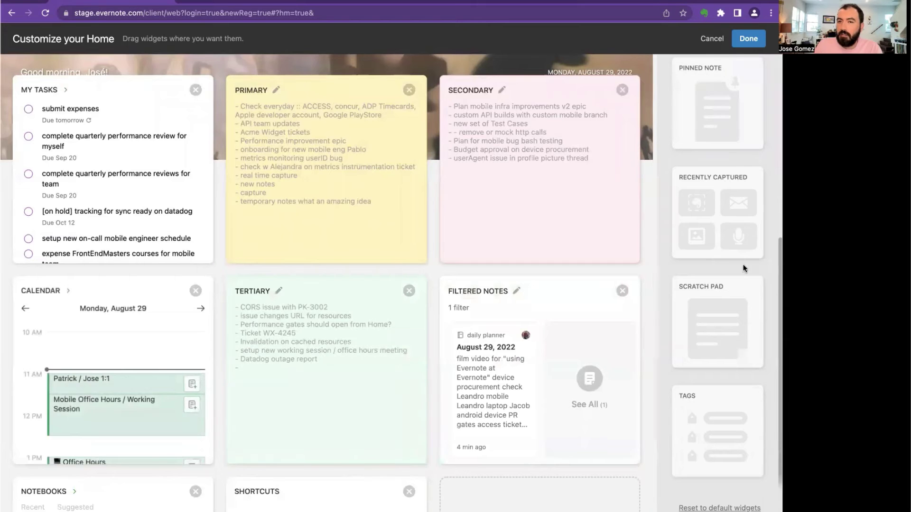
pyautogui.moveTo(711, 190); pyautogui.dragTo(274, 363)
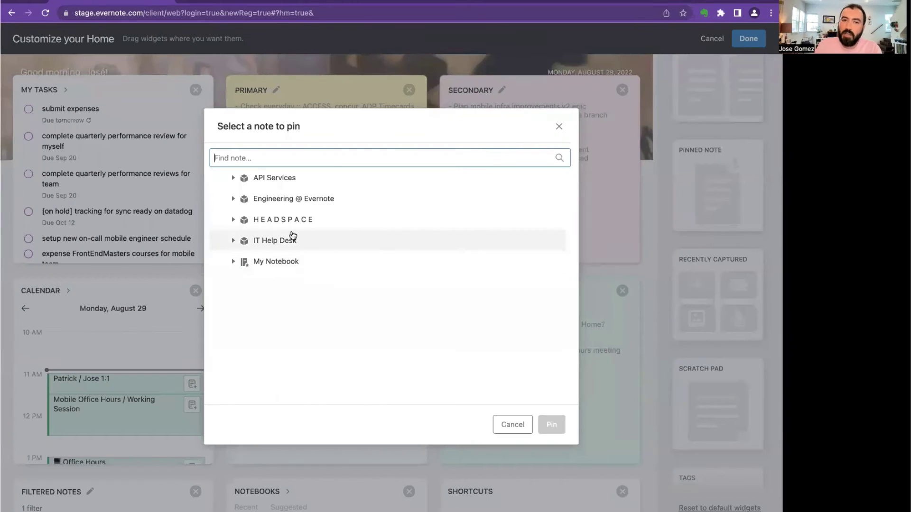
pyautogui.click(233, 220)
pyautogui.scroll(-2, 313, 256)
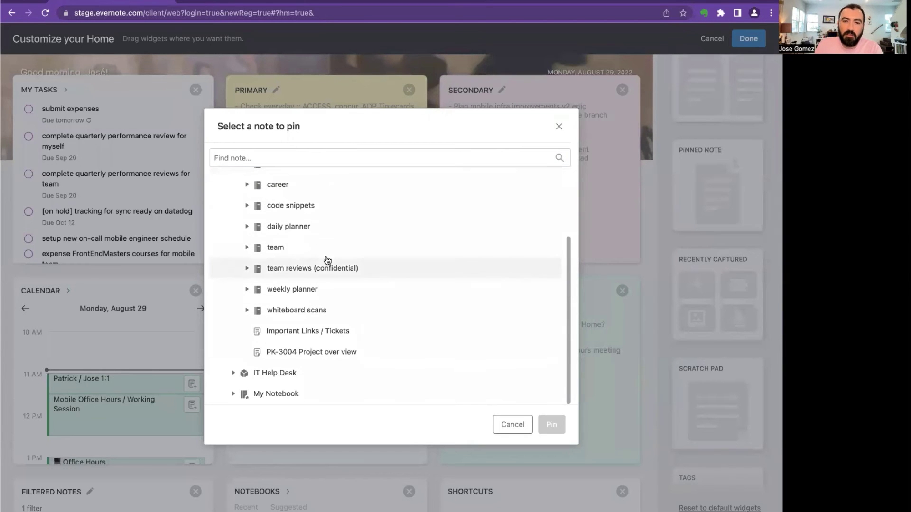
pyautogui.click(316, 330)
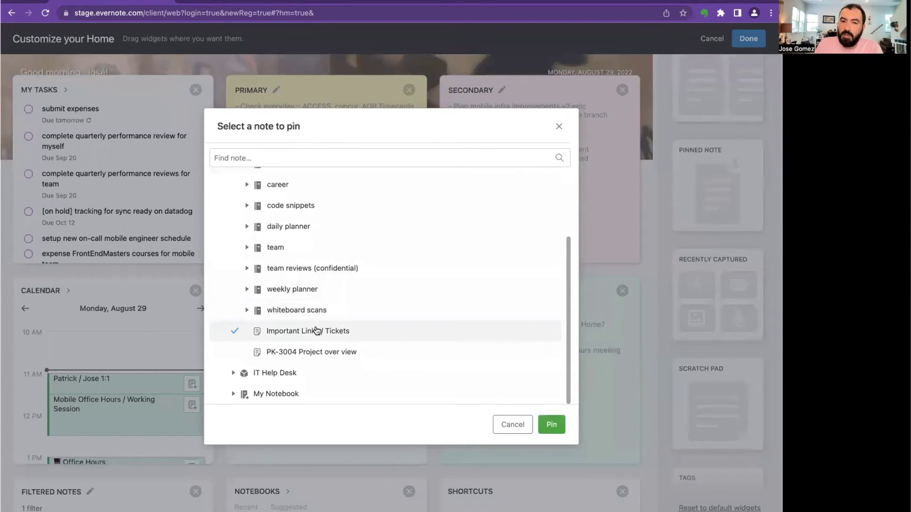
pyautogui.click(551, 424)
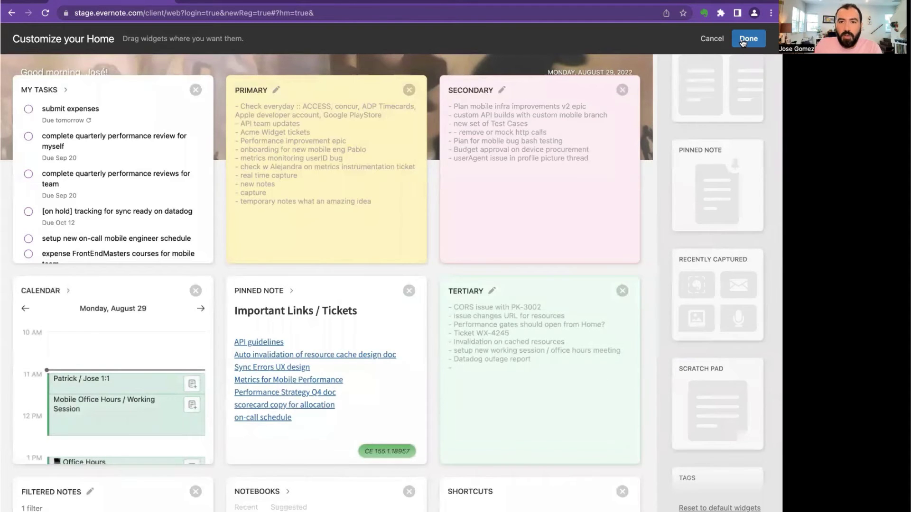
# - View the background image choices for Home without picking one, and finish customizing the page
pyautogui.scroll(5, 728, 104)
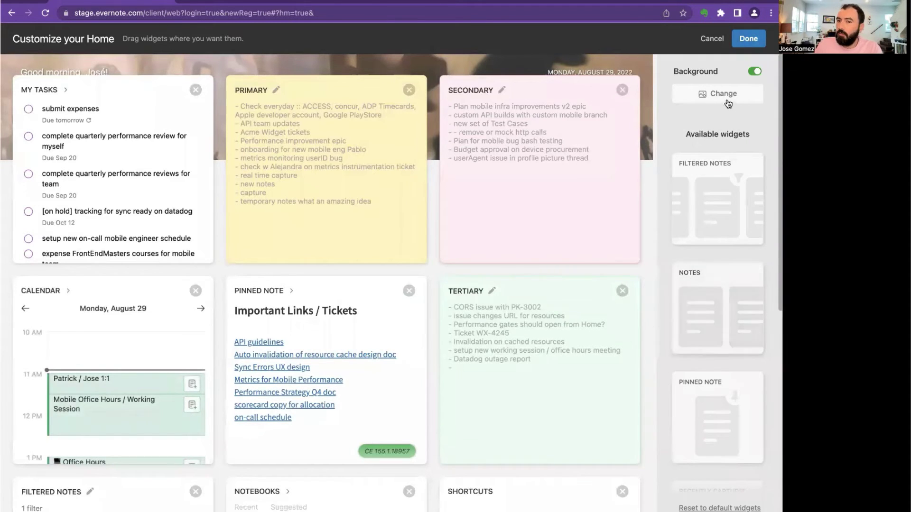
pyautogui.click(724, 93)
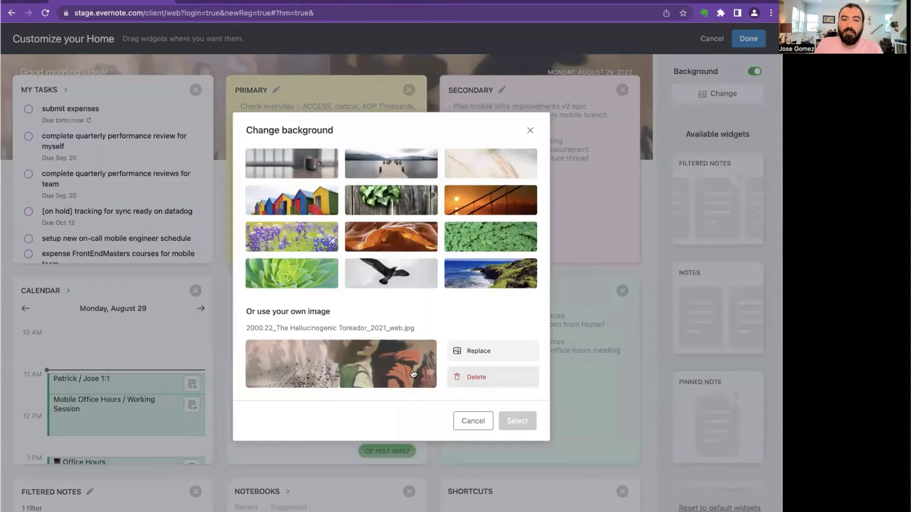
pyautogui.click(474, 421)
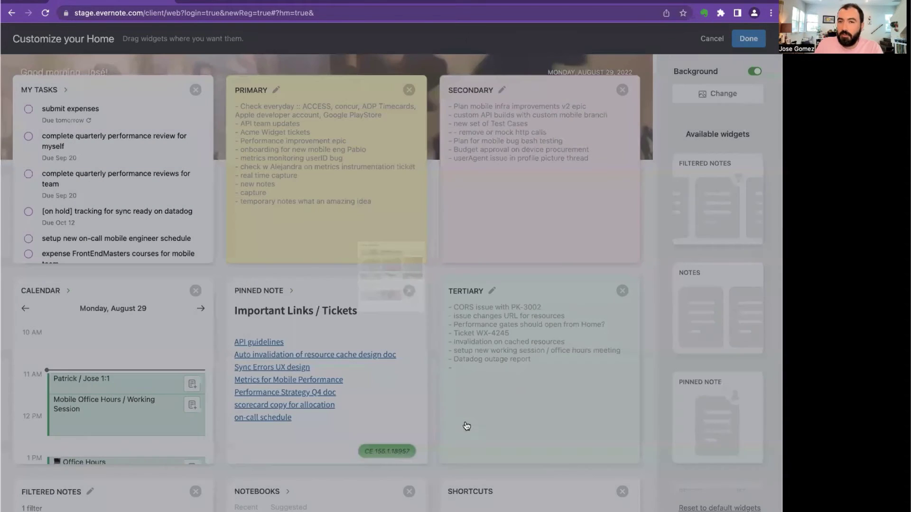
pyautogui.click(748, 40)
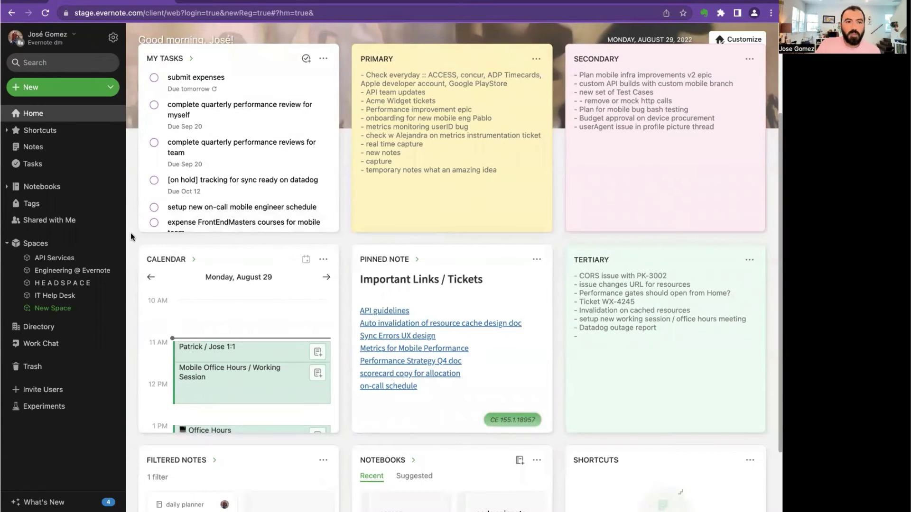
# - Open the HEADSPACE space, read its August 29, 2022 daily planner note, and return to the space overview
pyautogui.click(74, 284)
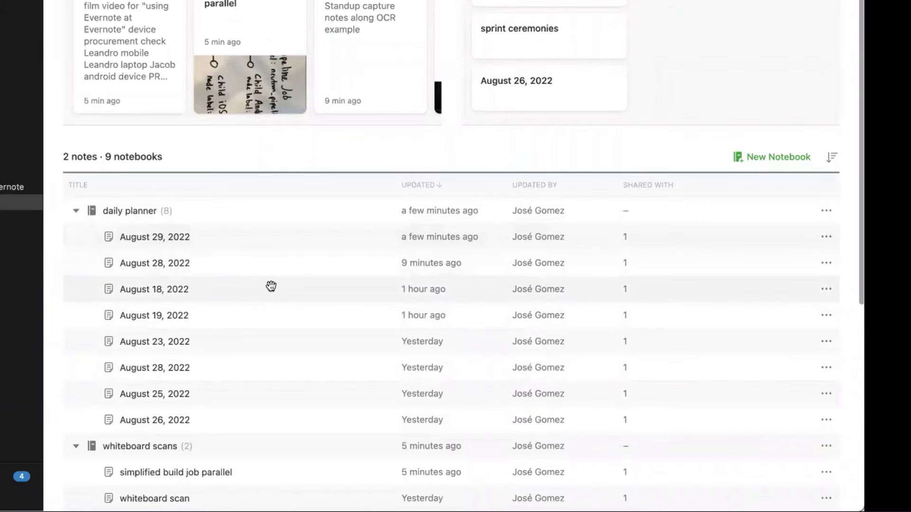
pyautogui.scroll(-1, 280, 247)
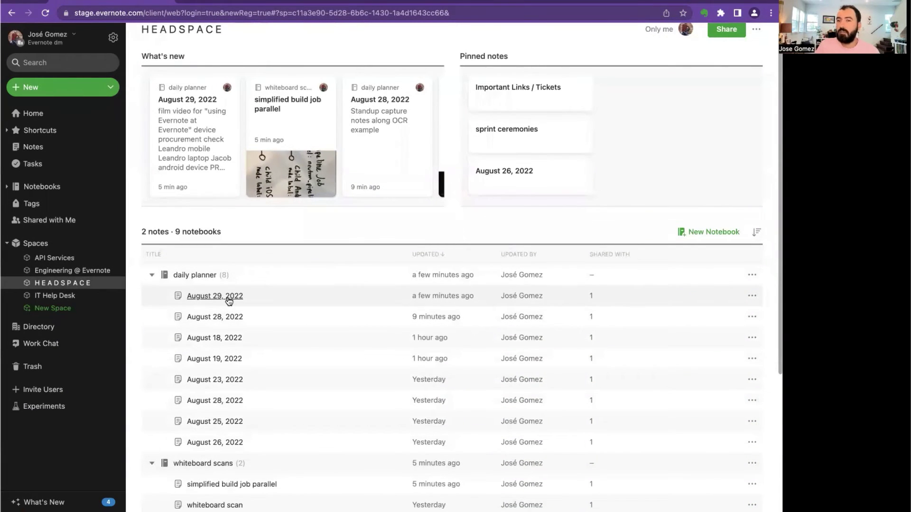
pyautogui.click(229, 299)
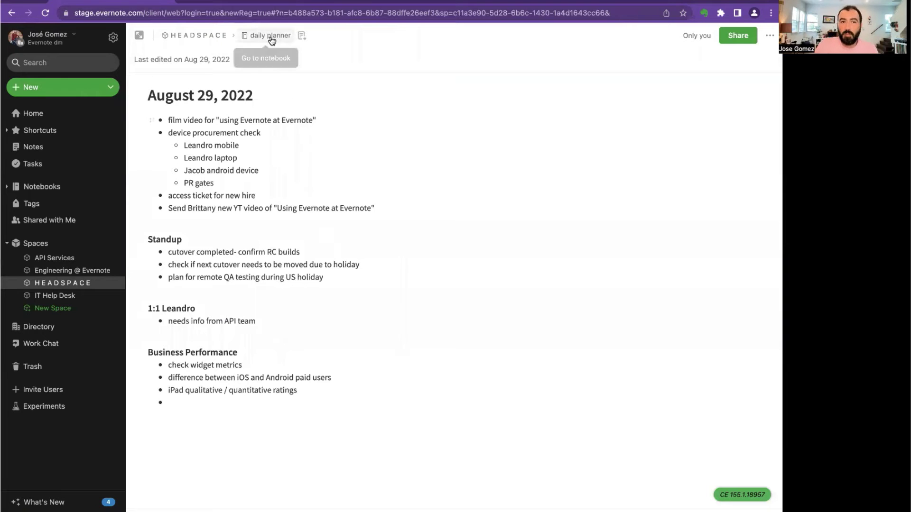
pyautogui.click(218, 36)
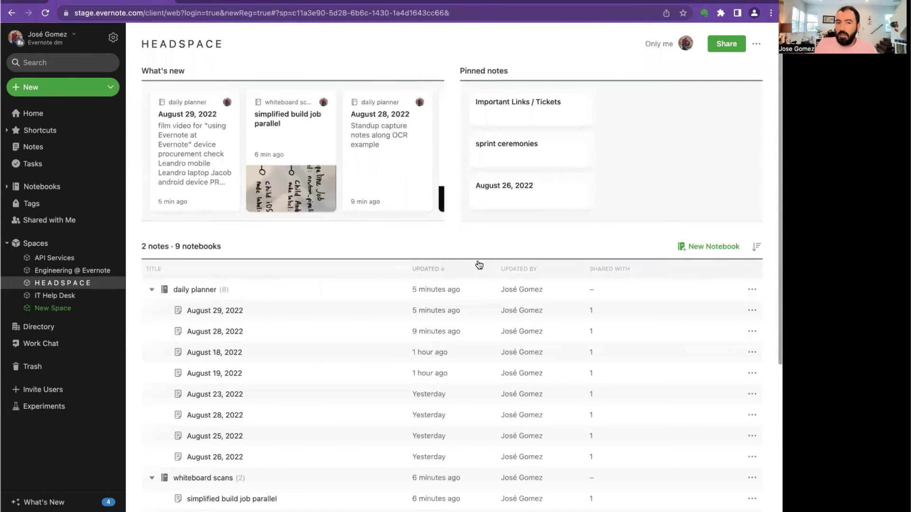
# - Collapse the whiteboard scans notebook and expand the team reviews (confidential) notebook in the HEADSPACE list
pyautogui.scroll(-3, 381, 363)
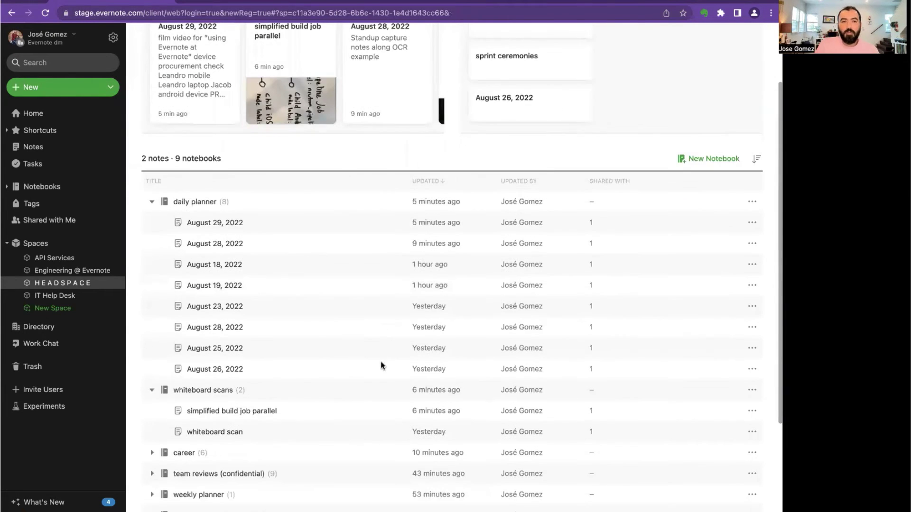
pyautogui.click(152, 392)
pyautogui.click(152, 391)
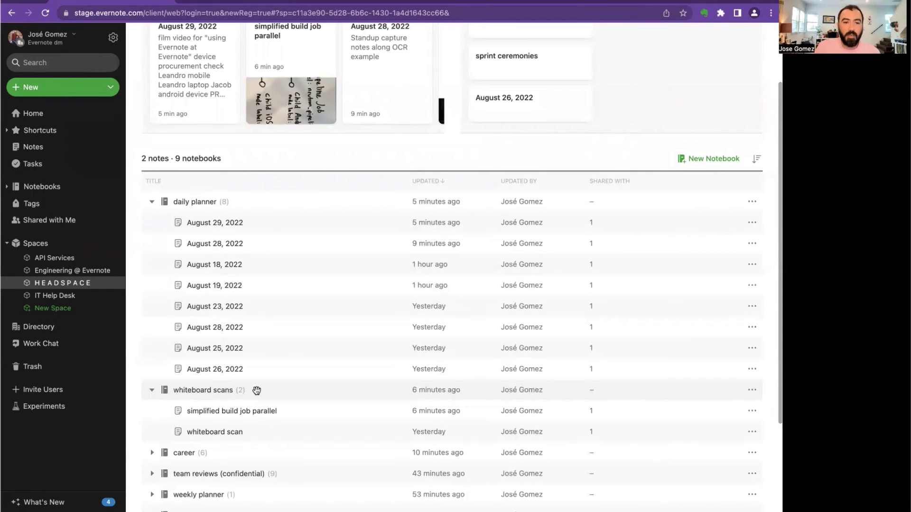
pyautogui.click(153, 390)
pyautogui.scroll(-1, 276, 372)
pyautogui.scroll(-2, 276, 372)
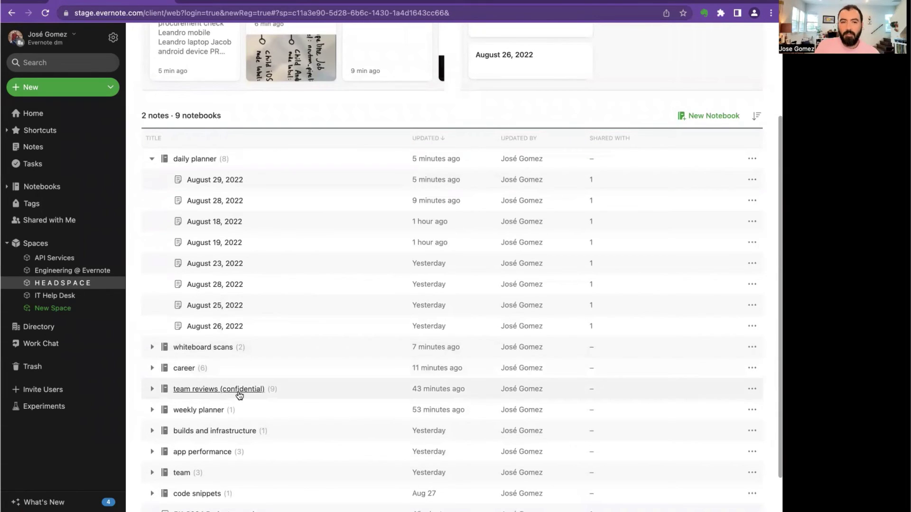
pyautogui.scroll(-1, 237, 390)
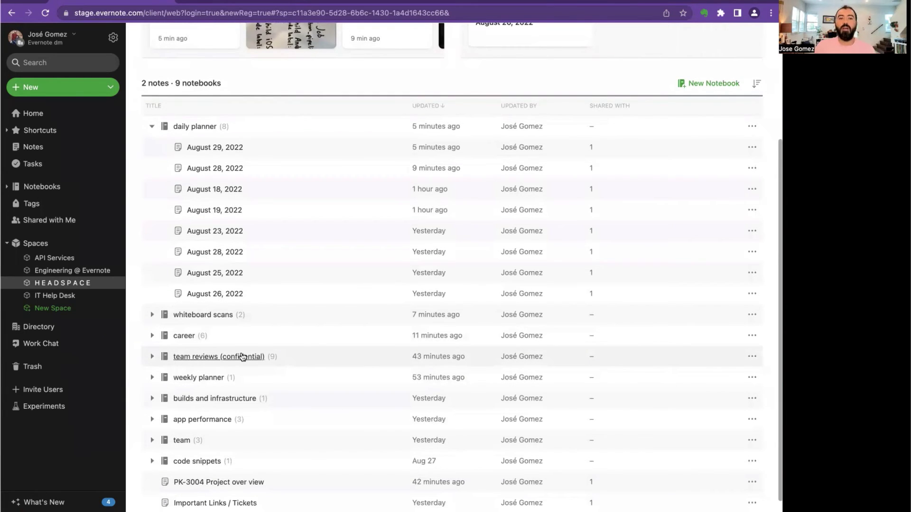
pyautogui.click(152, 357)
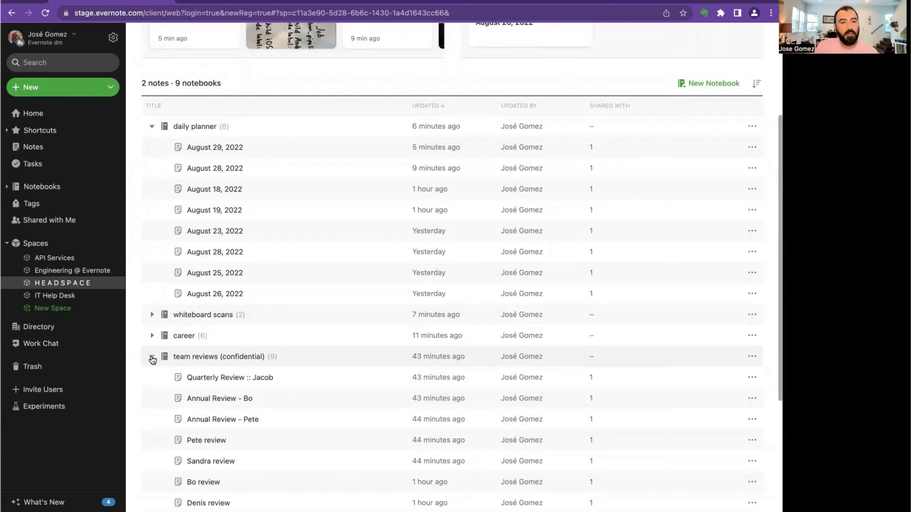
# - Collapse the team reviews (confidential) notebook in the HEADSPACE list and look over the remaining notebooks and notes
pyautogui.click(152, 358)
pyautogui.scroll(-2, 199, 351)
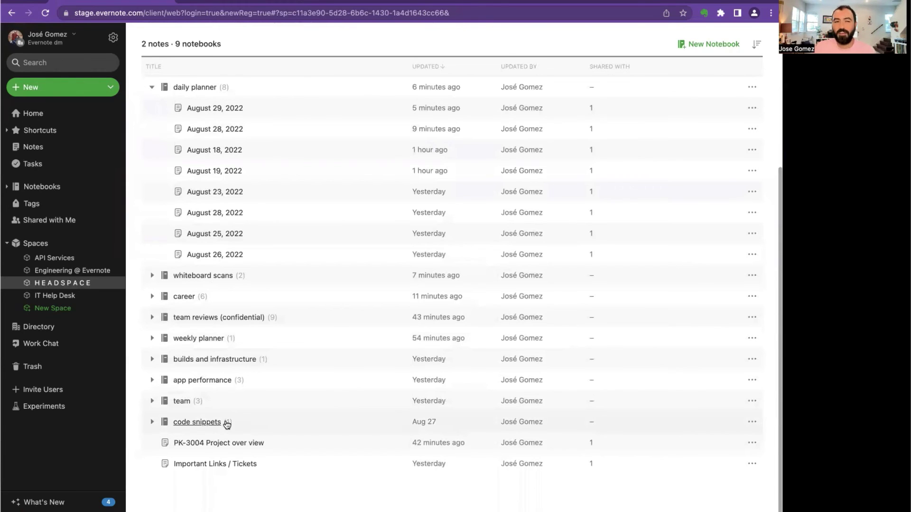
pyautogui.scroll(1, 384, 251)
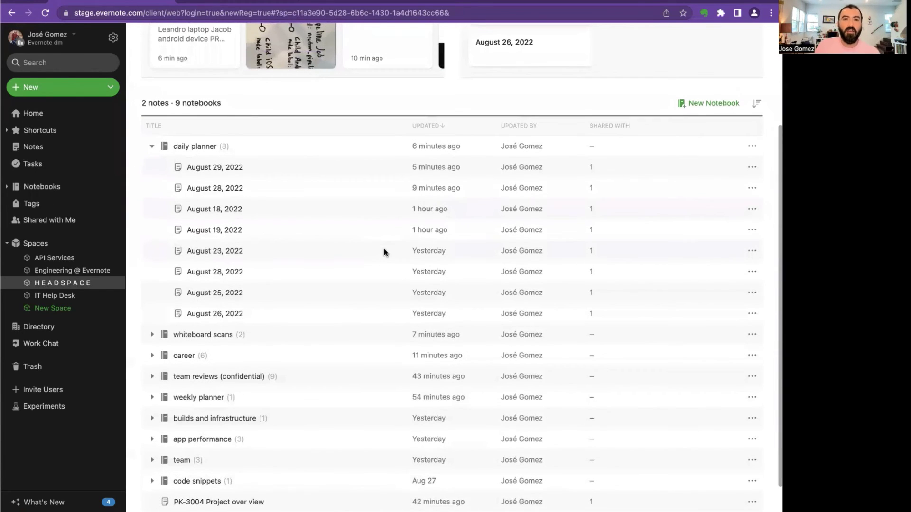
# - Open the August 29, 2022 daily planner note and copy its bullet about sending the new YT video of "Using Evernote at Evernote"
pyautogui.click(199, 165)
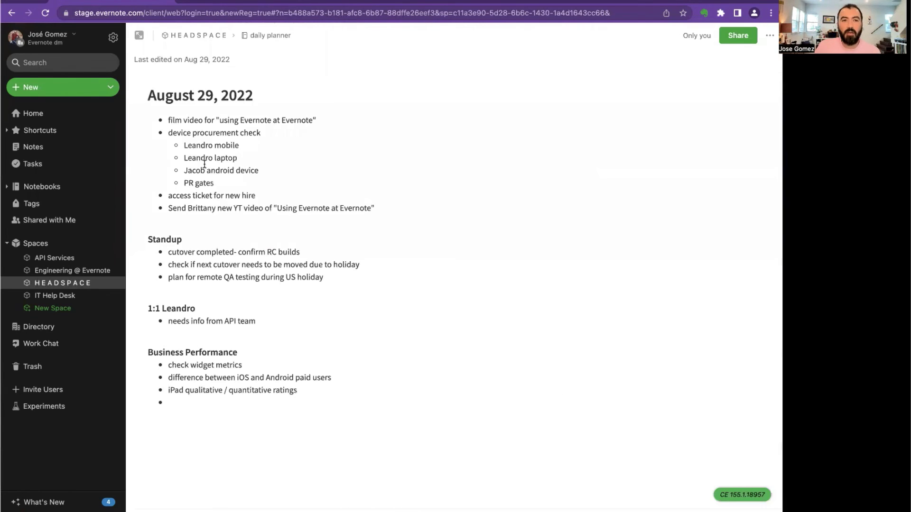
pyautogui.click(378, 207)
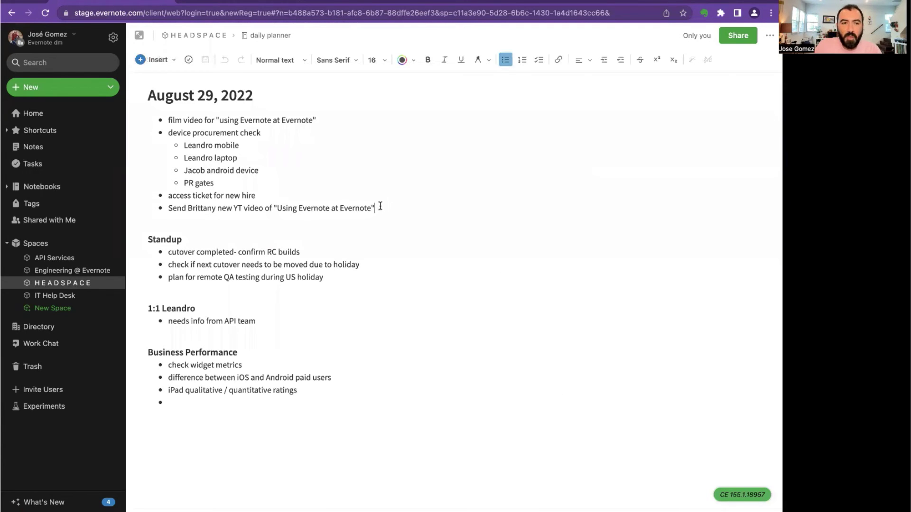
pyautogui.moveTo(379, 208); pyautogui.dragTo(265, 207)
pyautogui.click(153, 215)
pyautogui.click(155, 210)
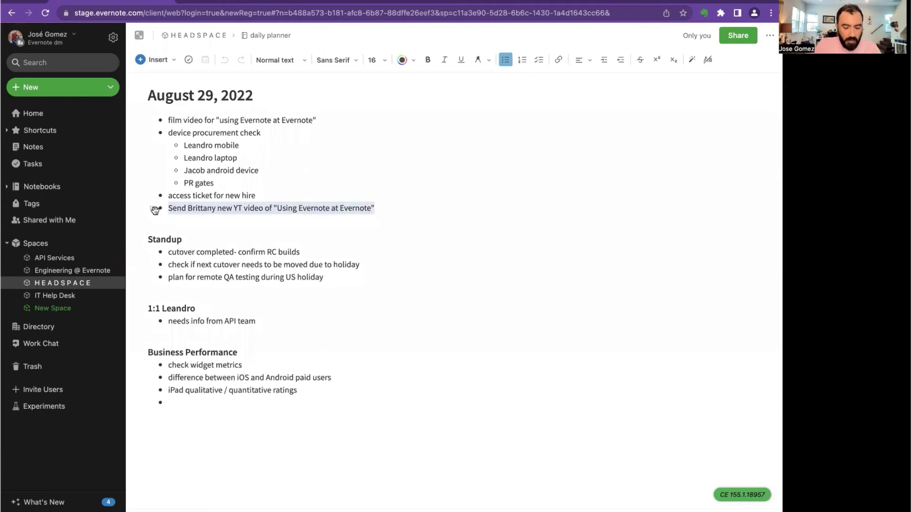
pyautogui.click(247, 195)
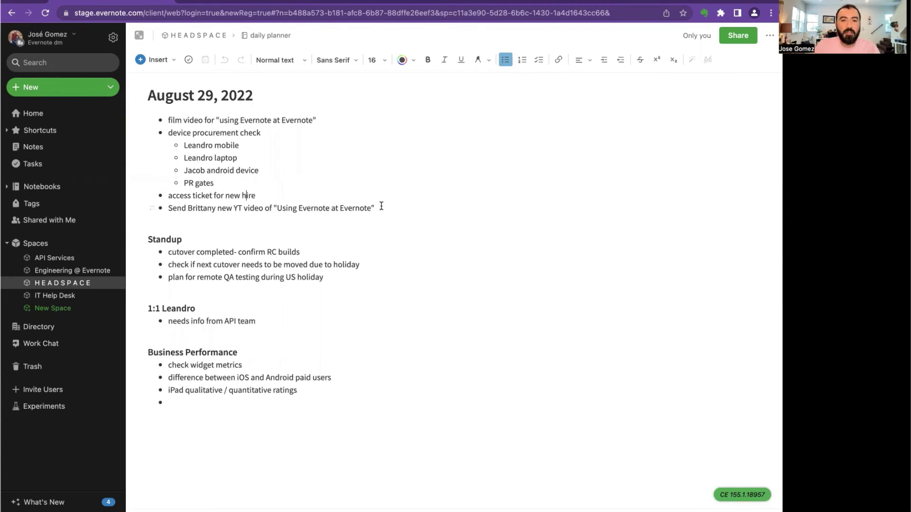
pyautogui.moveTo(381, 206); pyautogui.dragTo(164, 211)
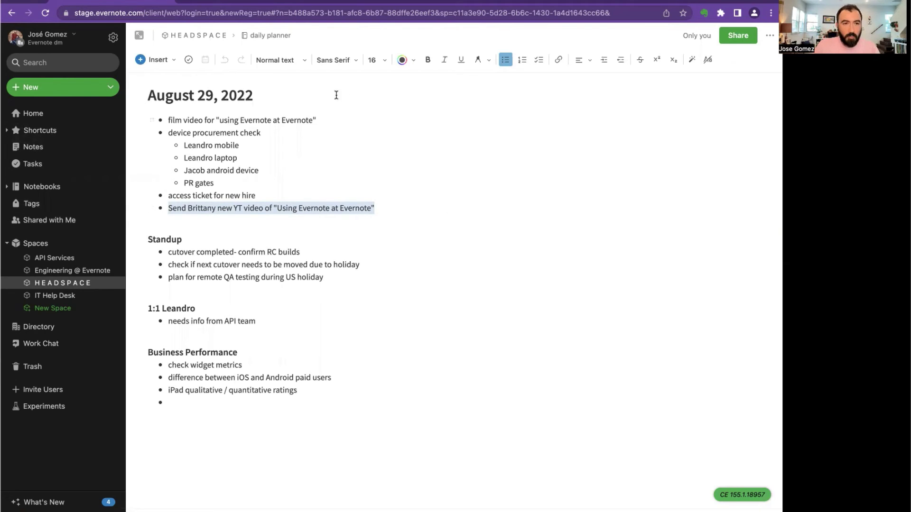
# - Return to Home and add the copied reminder about sending the "Using Evernote at Evernote" video as a new line in the PRIMARY scratch pad
pyautogui.click(86, 116)
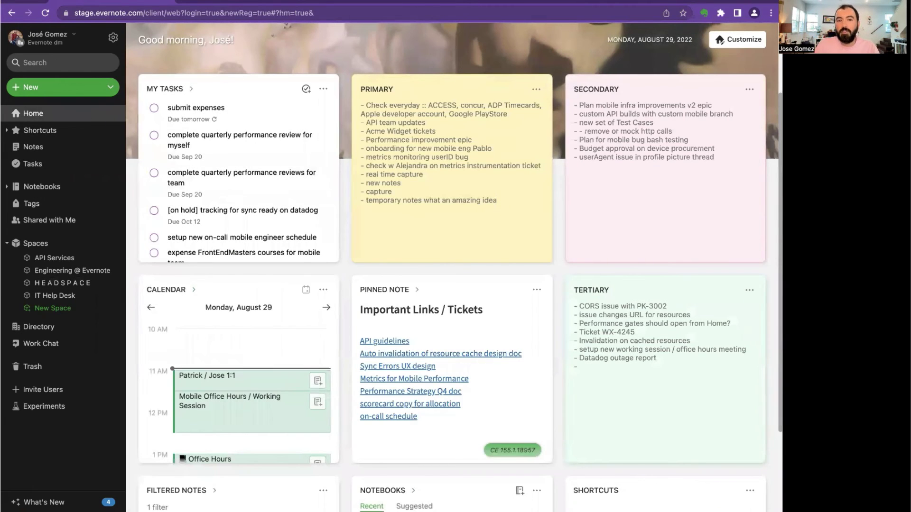
pyautogui.press('Return')
pyautogui.write('- Send Brittany new YT video of "Using Evernote at Evernote"')
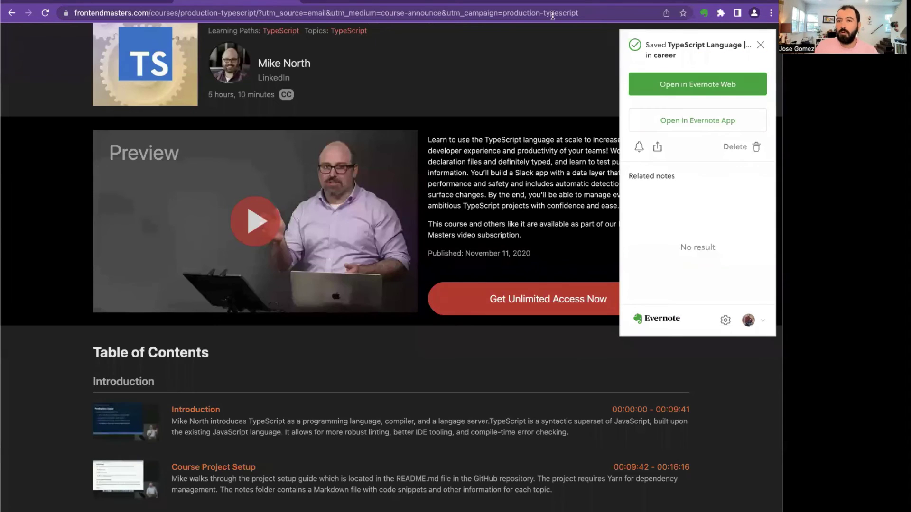
# - On the Frontend Masters page, dismiss the earlier clip confirmation and start clipping the Production-Grade TypeScript course into the career notebook
pyautogui.click(761, 45)
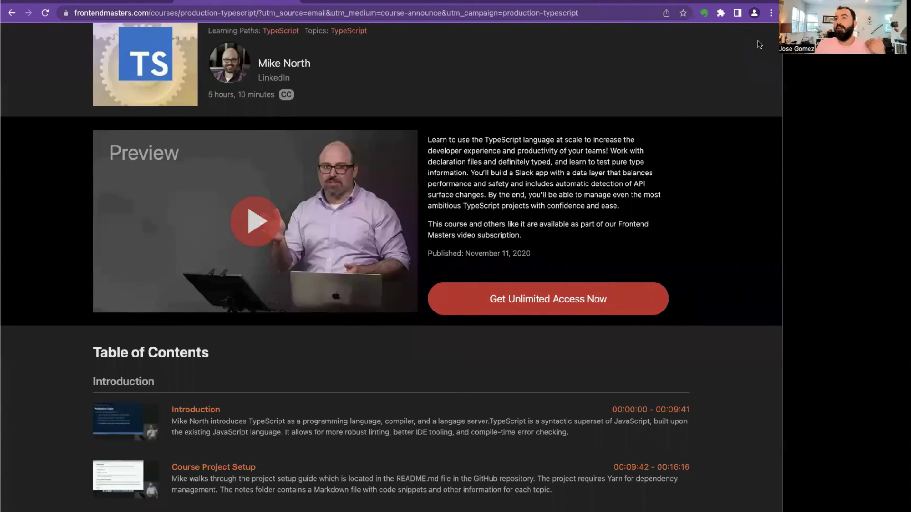
pyautogui.scroll(2, 649, 165)
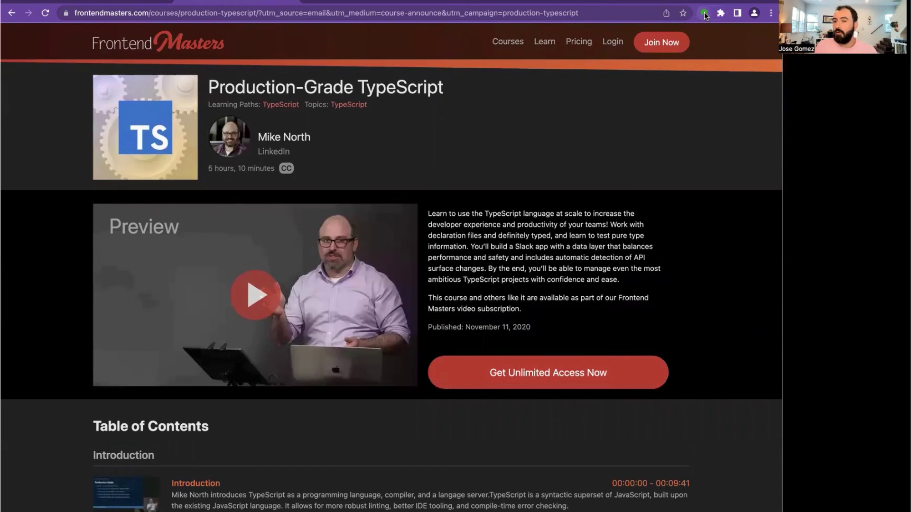
pyautogui.click(705, 14)
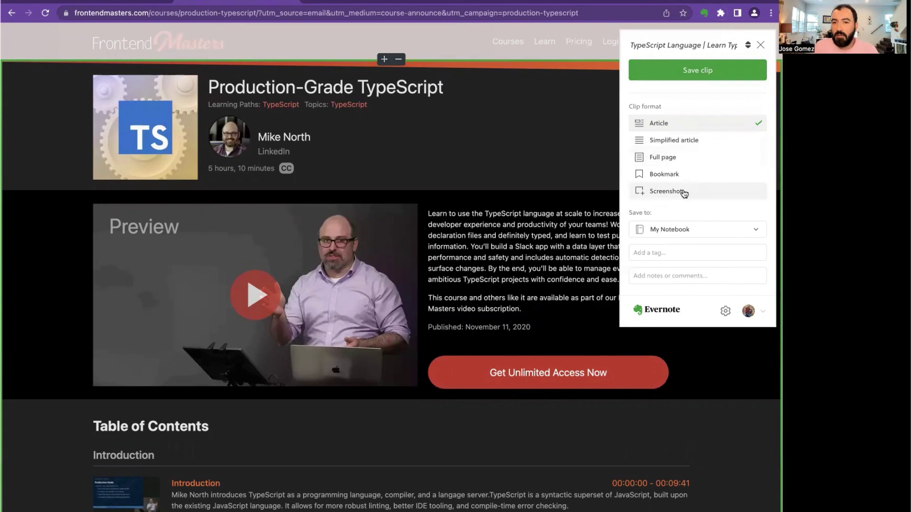
pyautogui.click(680, 230)
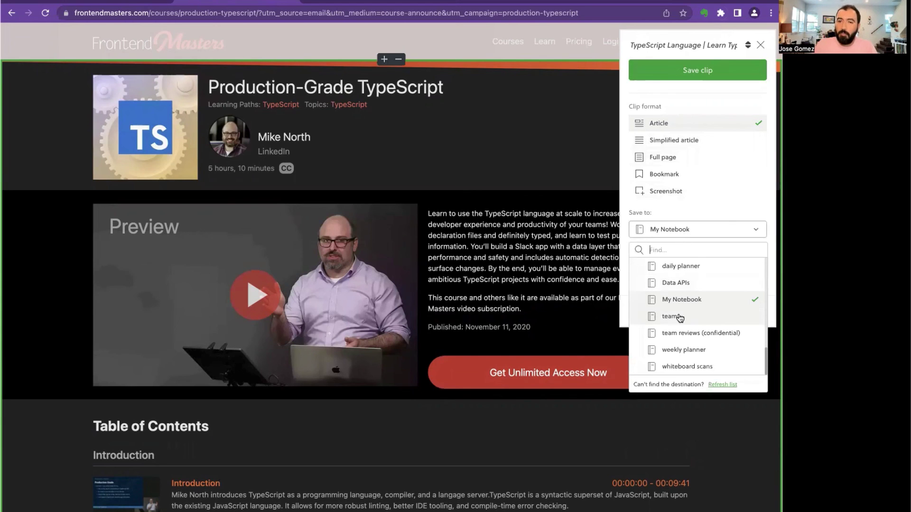
pyautogui.scroll(3, 681, 317)
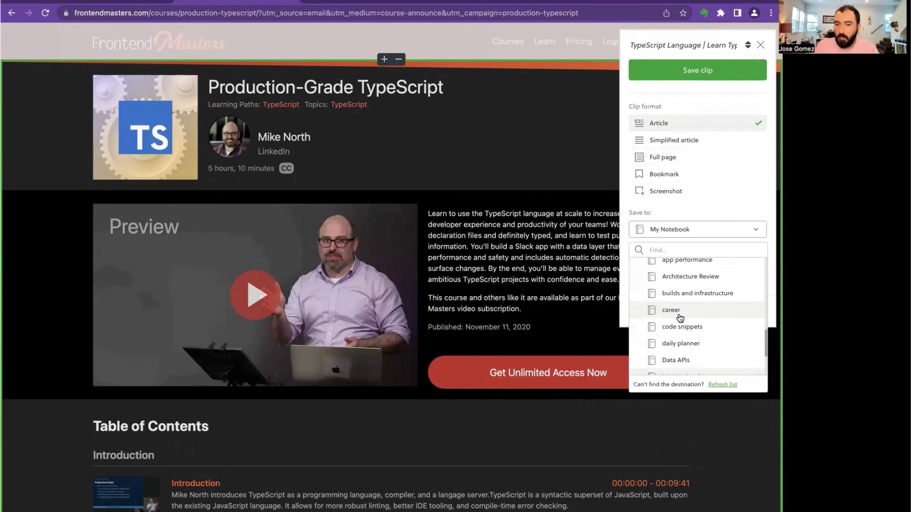
pyautogui.click(680, 311)
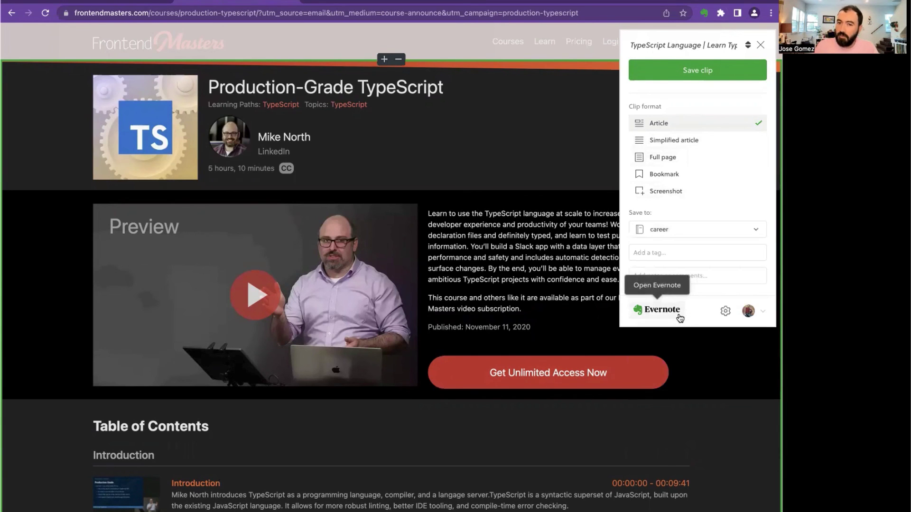
# - Tag the clip "courses", save it, and switch back to Evernote Home
pyautogui.click(692, 253)
pyautogui.write('courses')
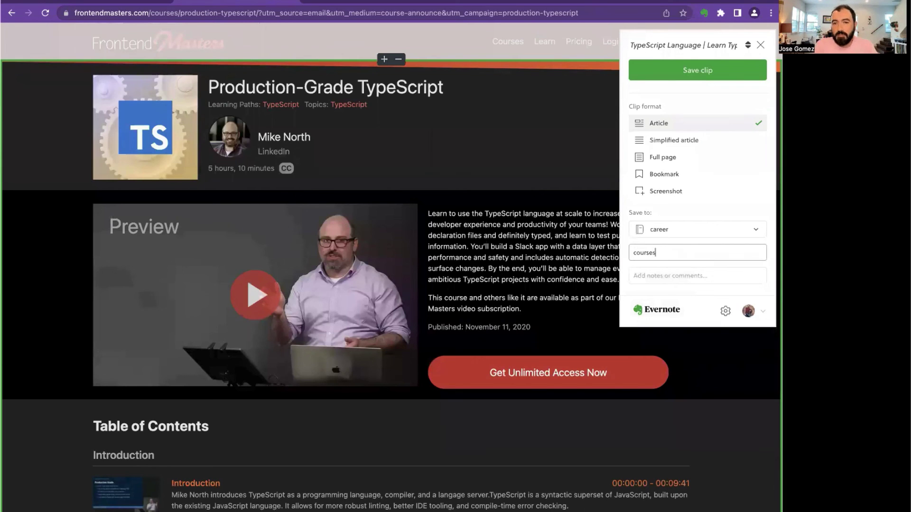
pyautogui.click(684, 72)
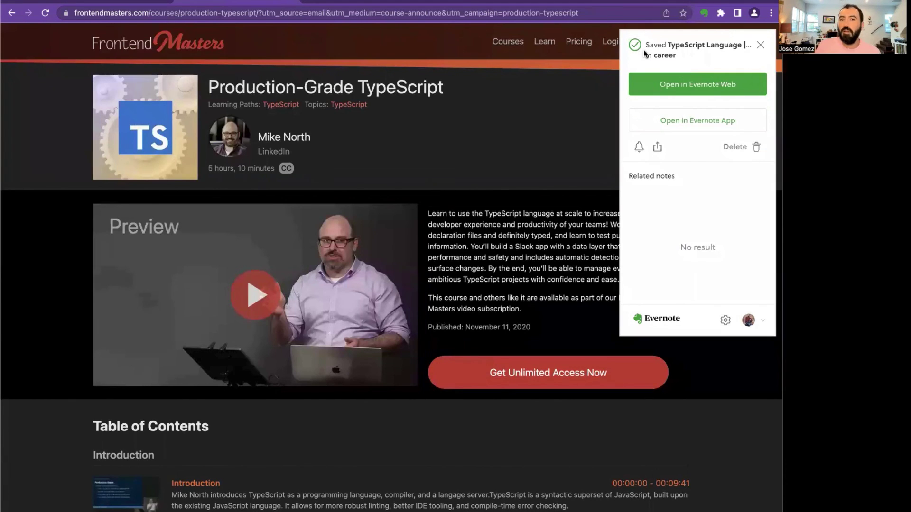
pyautogui.hotkey('ctrl', 'Tab')
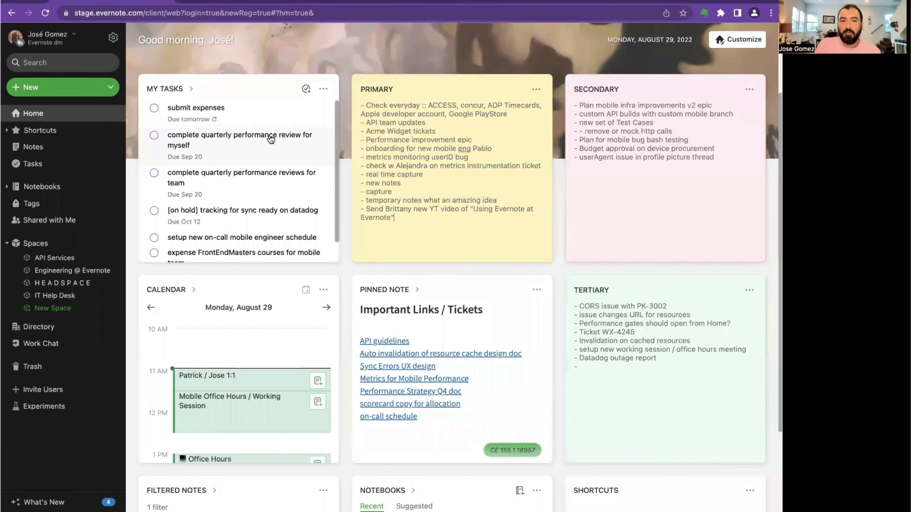